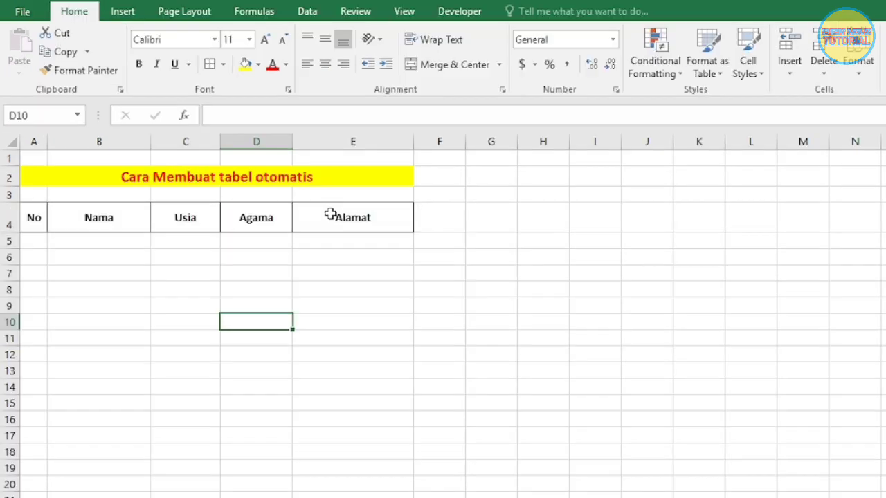
left_click(38, 244)
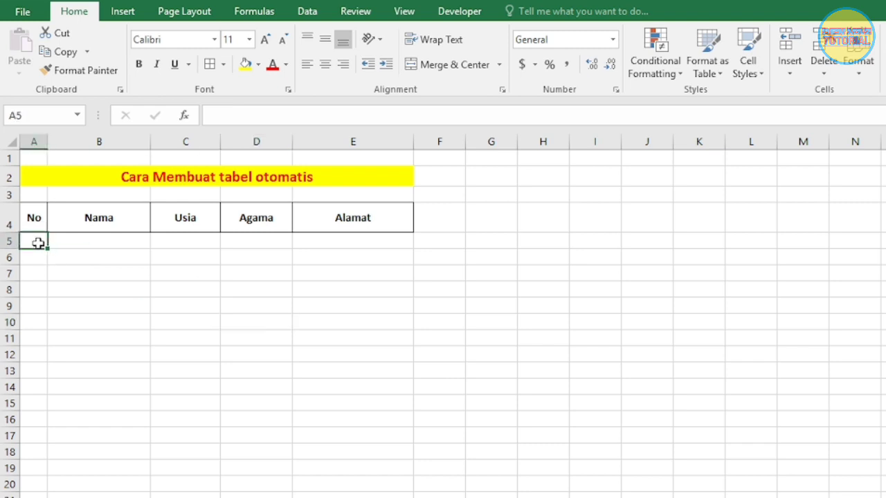
type("1")
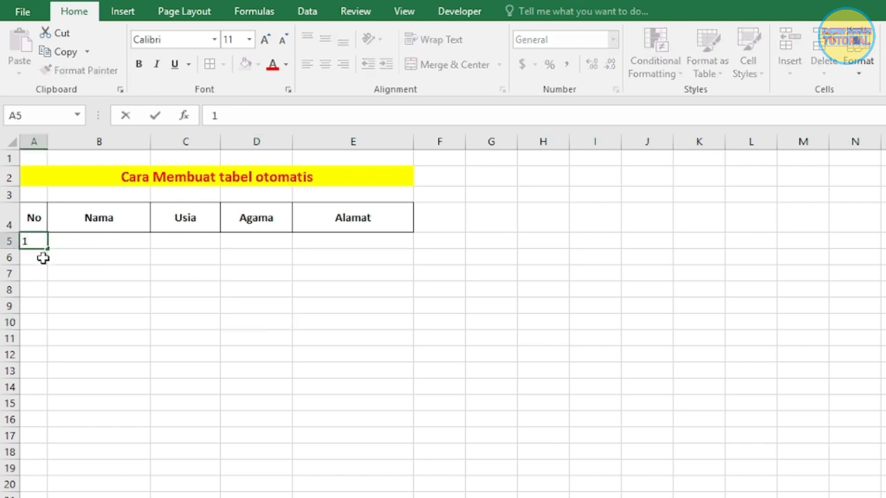
key("Return")
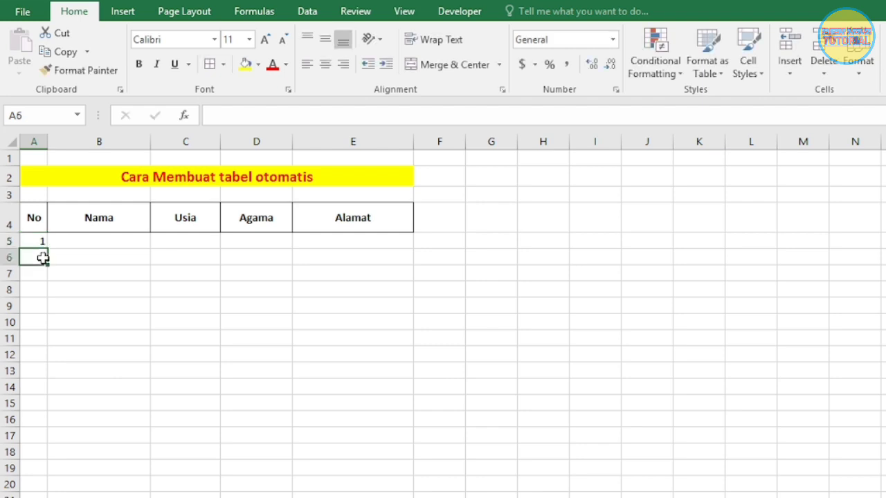
type("2")
key("Return")
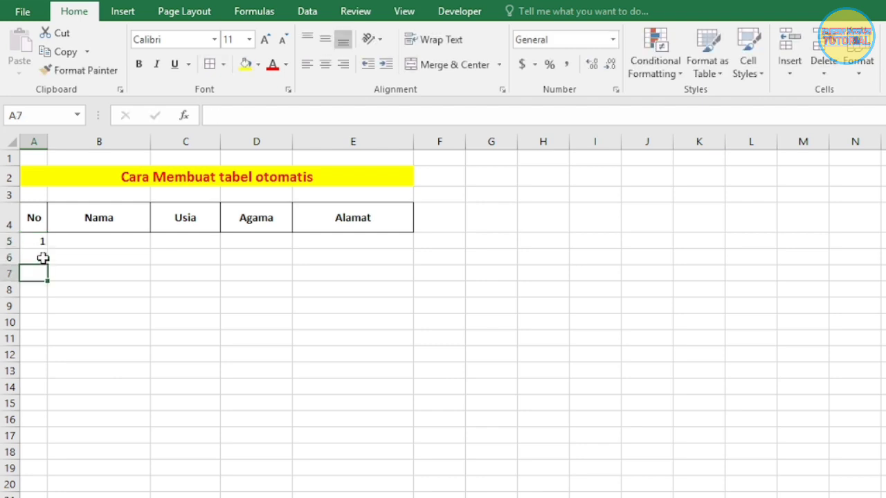
left_click(43, 258)
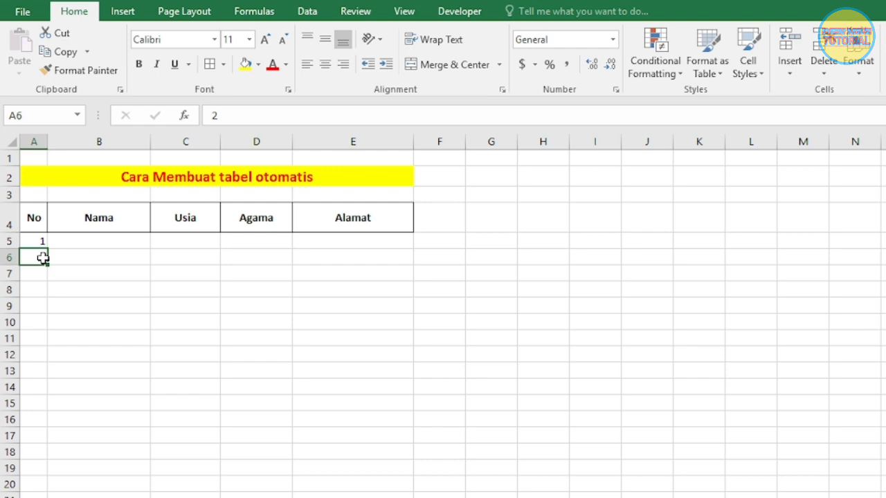
key("BackSpace")
left_click(40, 243)
key("BackSpace")
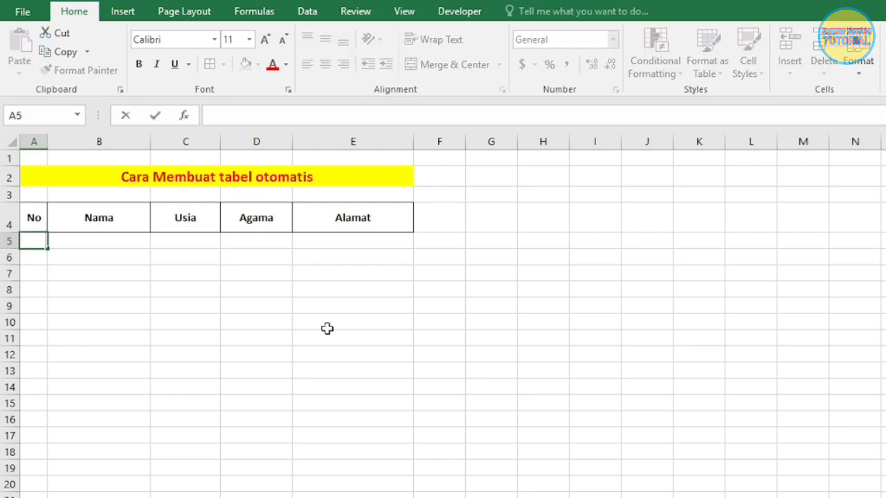
left_click(328, 328)
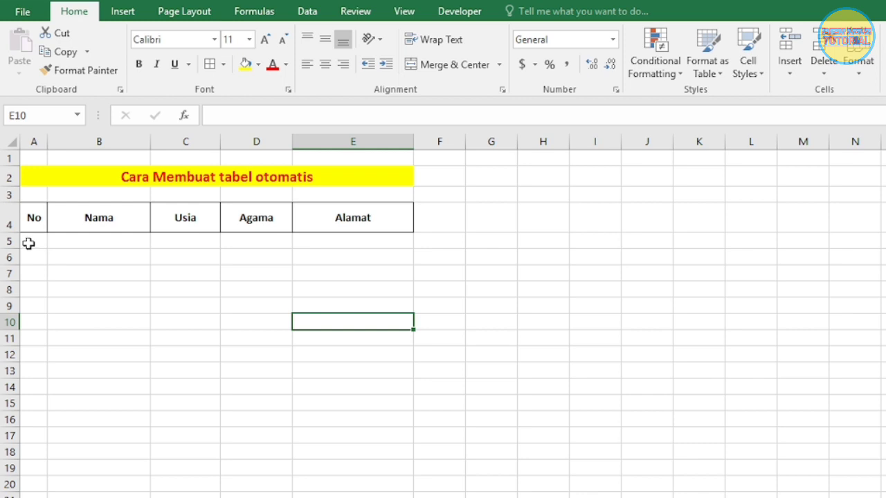
Start a new conditional formatting rule for cells A5:E20 that uses a formula to determine which cells to format
left_click_drag(28, 243, 330, 483)
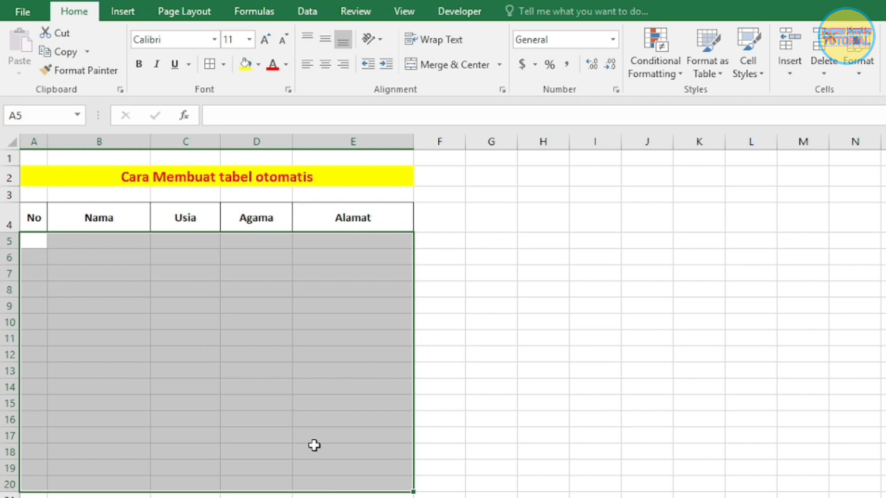
left_click(657, 58)
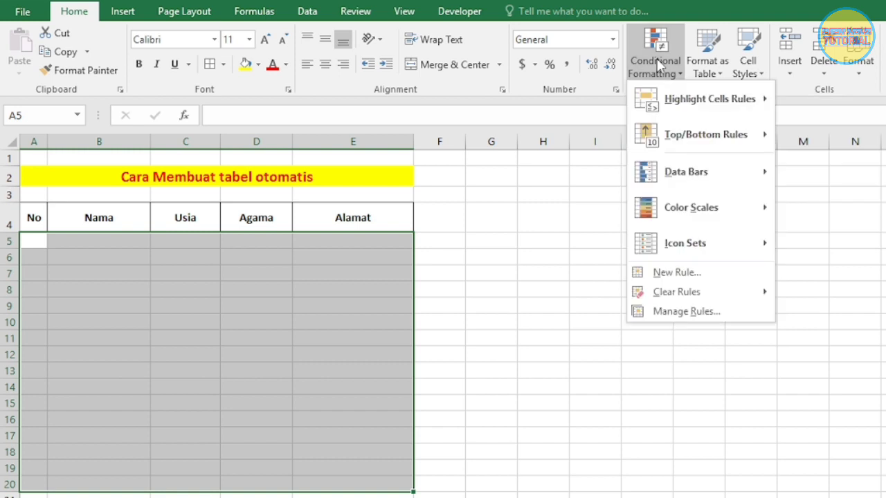
left_click(667, 274)
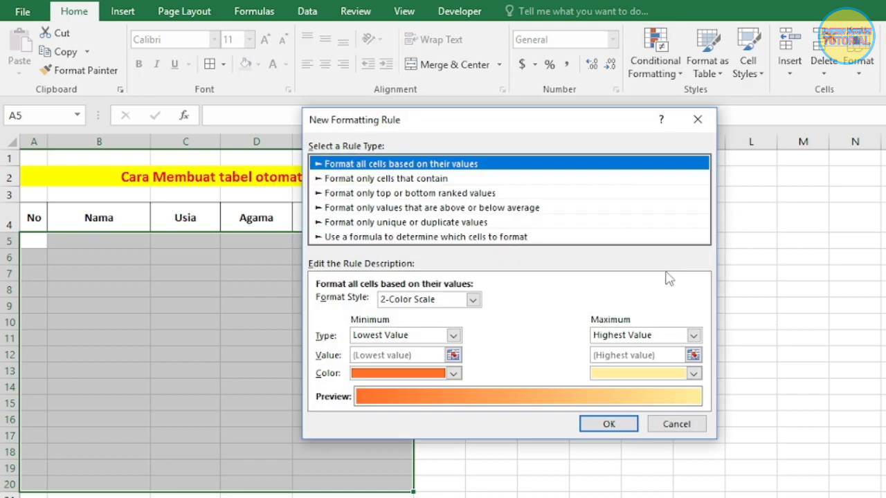
left_click(391, 238)
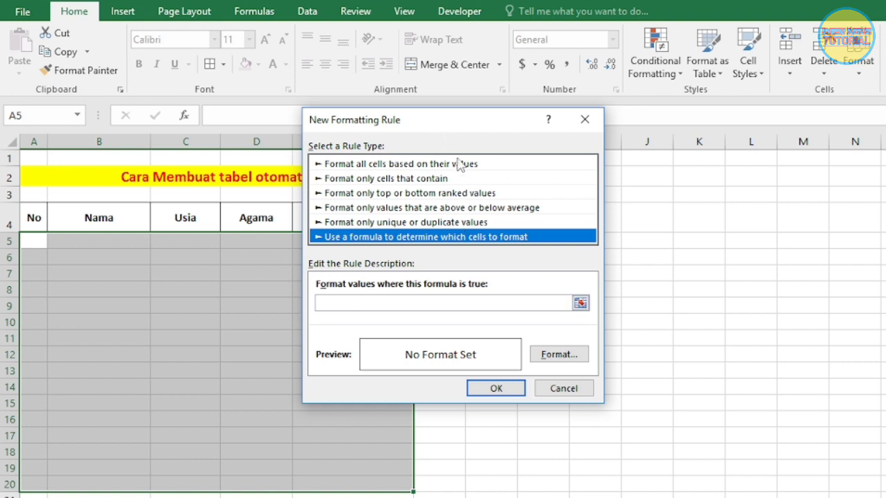
left_click_drag(453, 133, 596, 195)
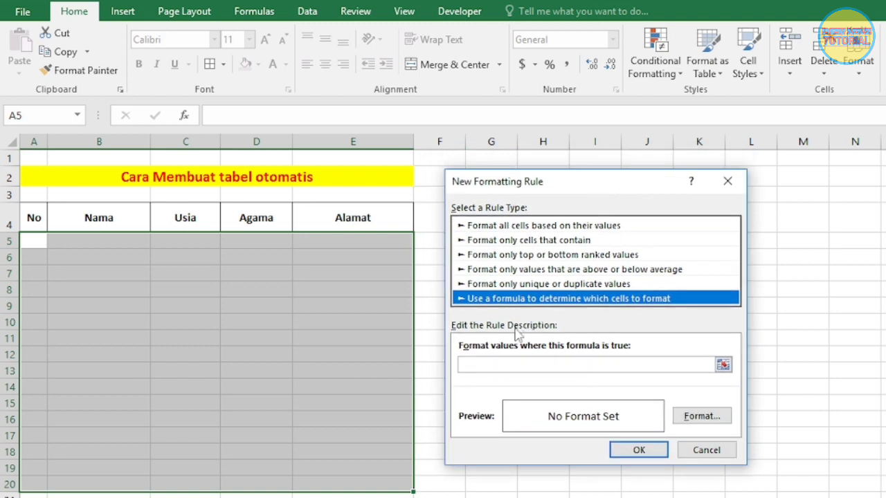
Set the rule's formula to =$A5<>"", with only the column reference absolute
left_click(485, 368)
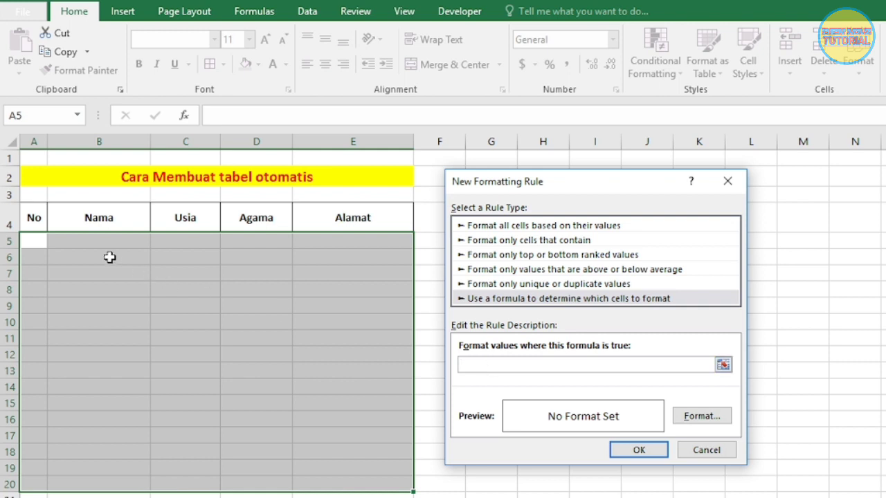
left_click(36, 240)
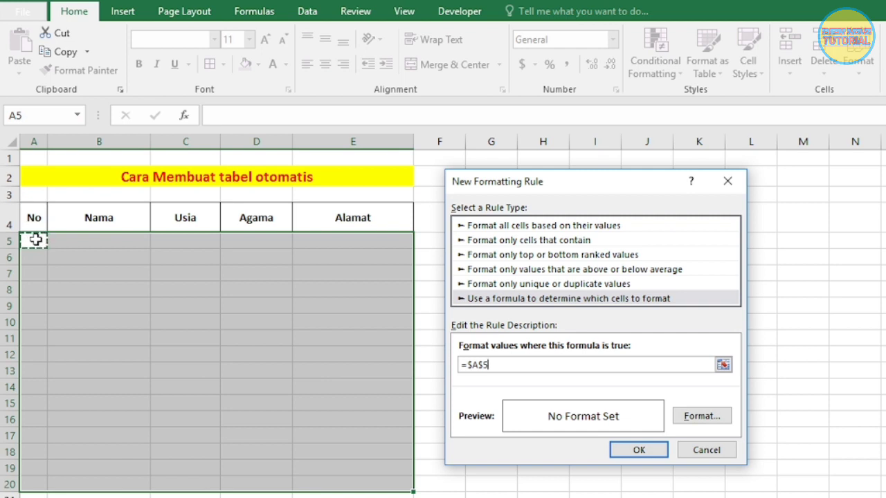
type("<>\"\"")
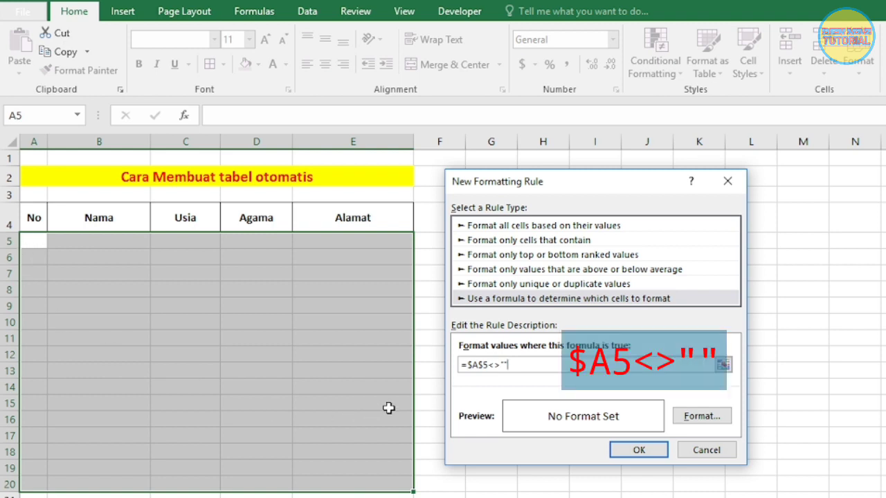
left_click(483, 364)
key("BackSpace")
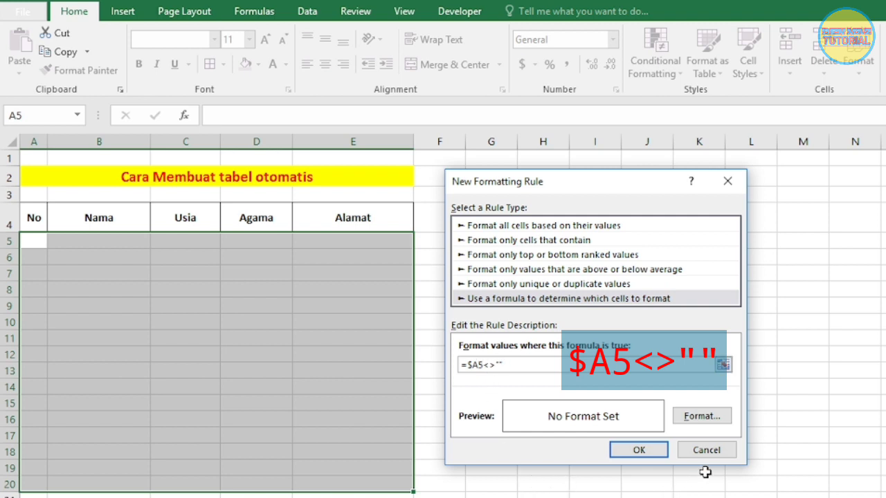
Give the rule a thin solid outline border as its format and apply the rule to the selected range
left_click(706, 419)
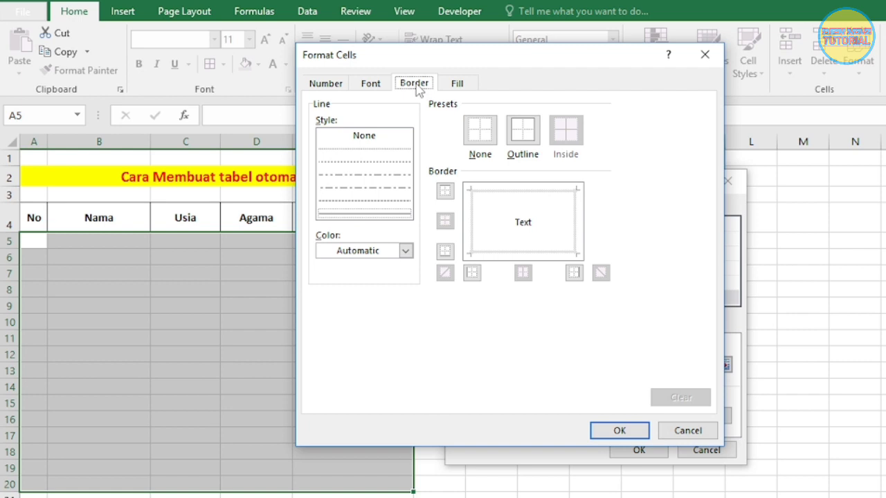
left_click(364, 217)
left_click_drag(361, 211, 360, 182)
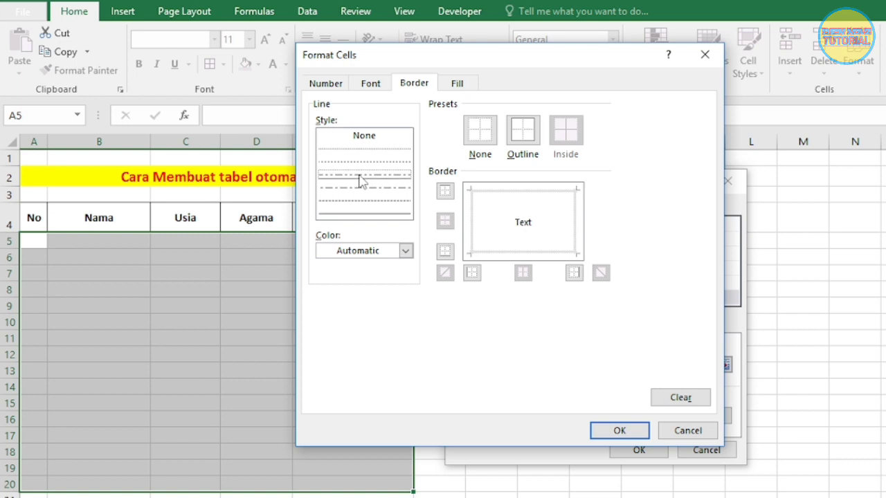
left_click(367, 215)
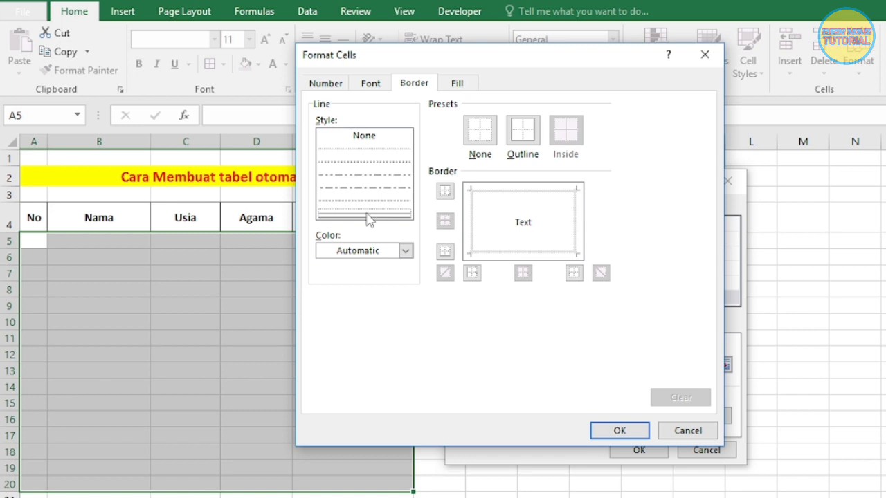
left_click(523, 129)
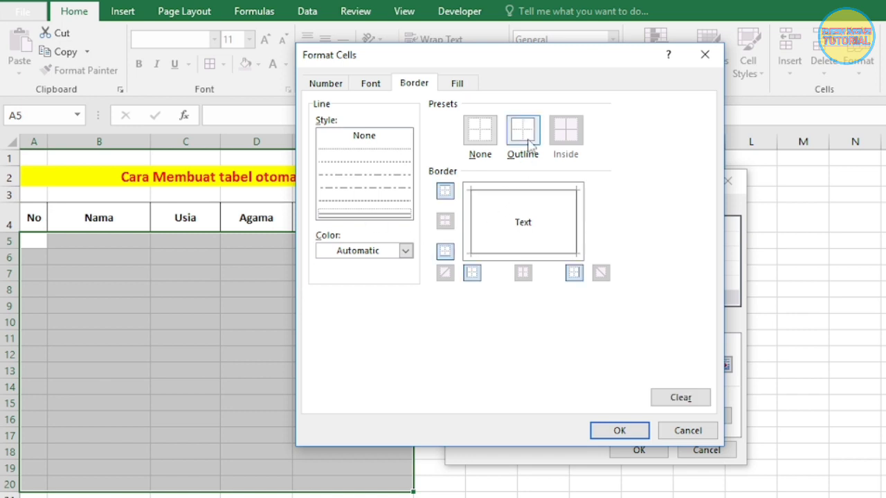
left_click(609, 436)
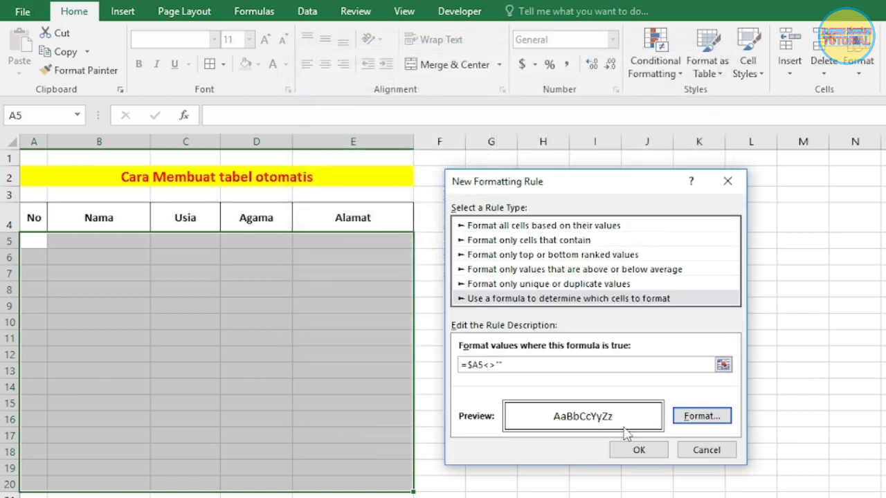
left_click(643, 451)
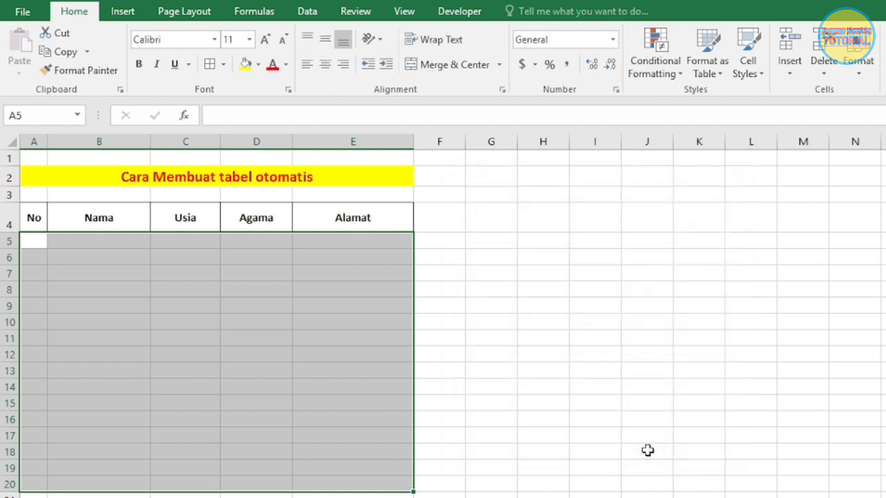
left_click(647, 450)
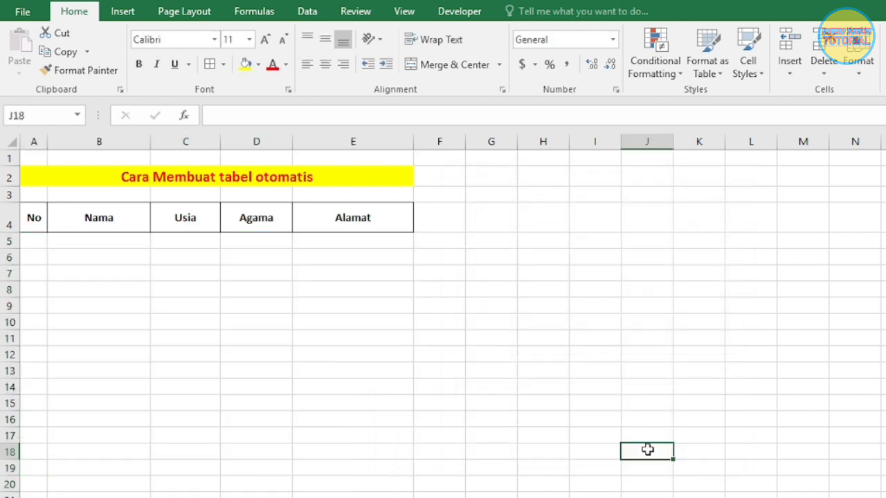
Begin the first record in row 5 with No 1, the person's name under Nama and 20 Tahun under Usia
left_click(42, 241)
type("1")
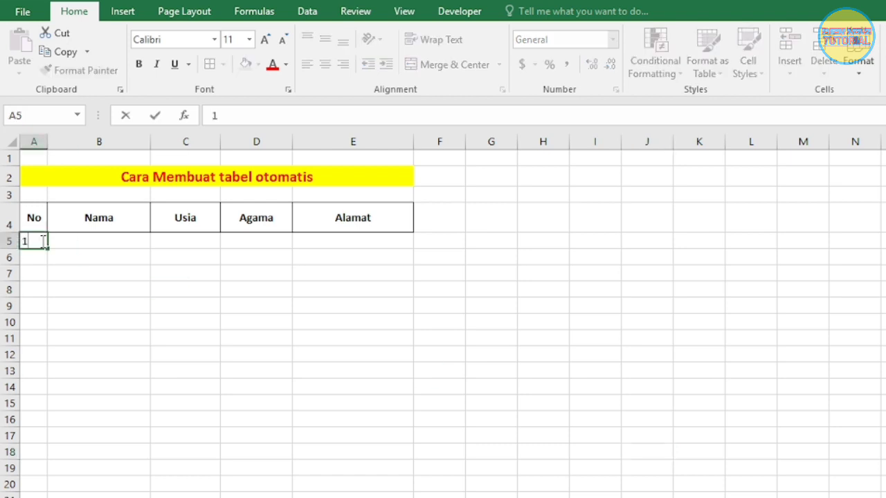
key("Tab")
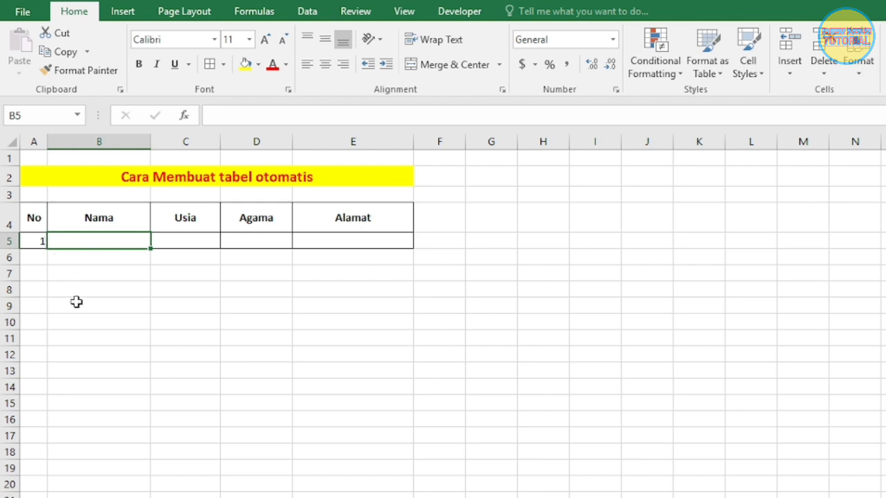
type("Andrian")
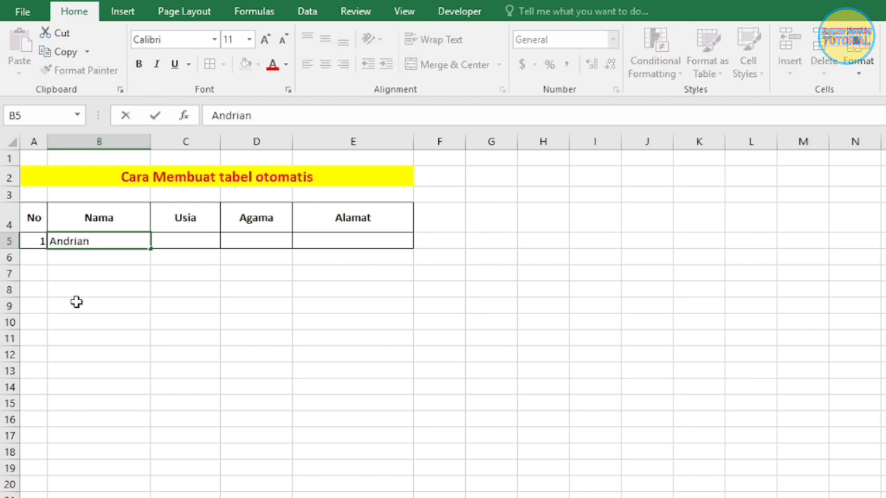
key("Tab")
type("20 Tahun")
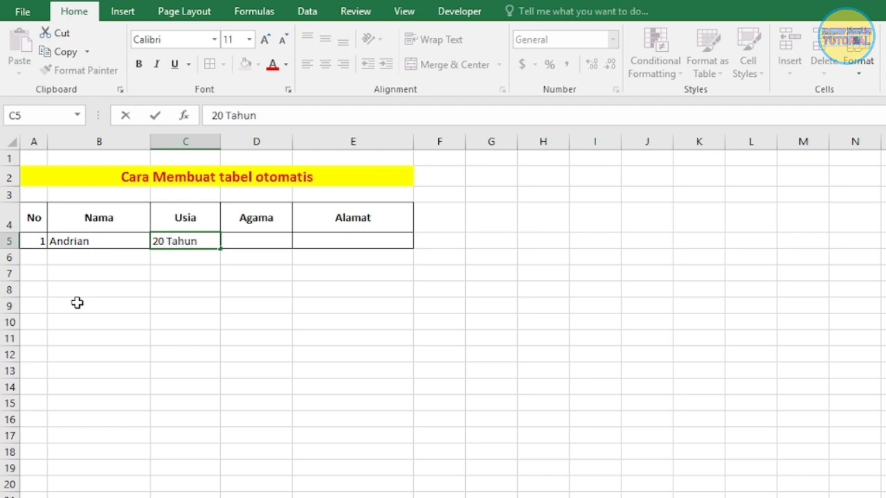
Complete the record in row 5 with Islam under Agama and the person's address under Alamat
key("Tab")
type("Is;al")
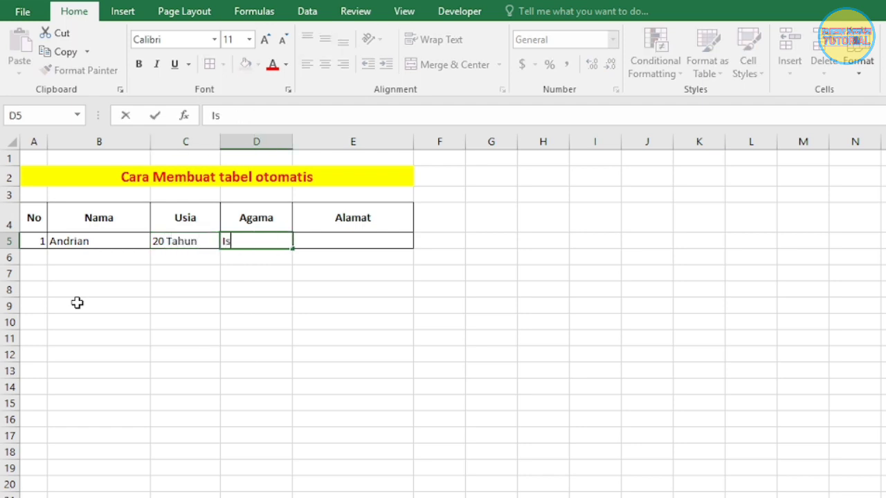
key("BackSpace")
key("BackSpace")
key("BackSpace")
type("lam")
key("Tab")
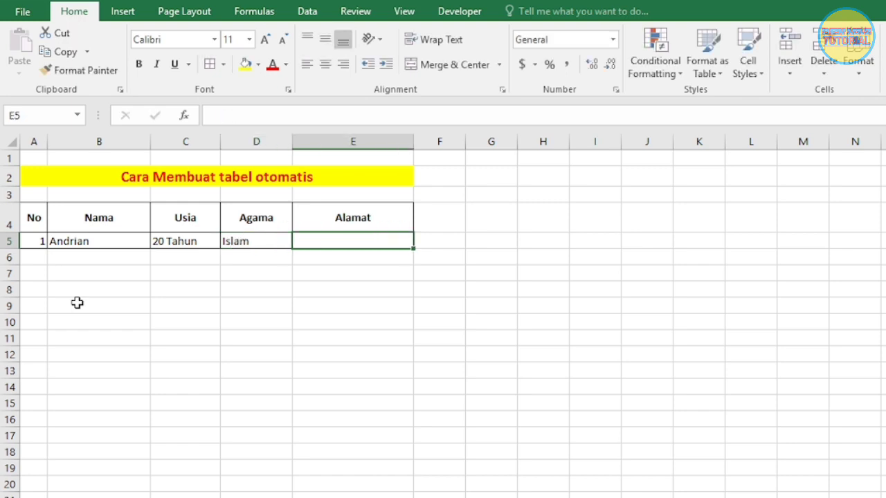
type("Palembang")
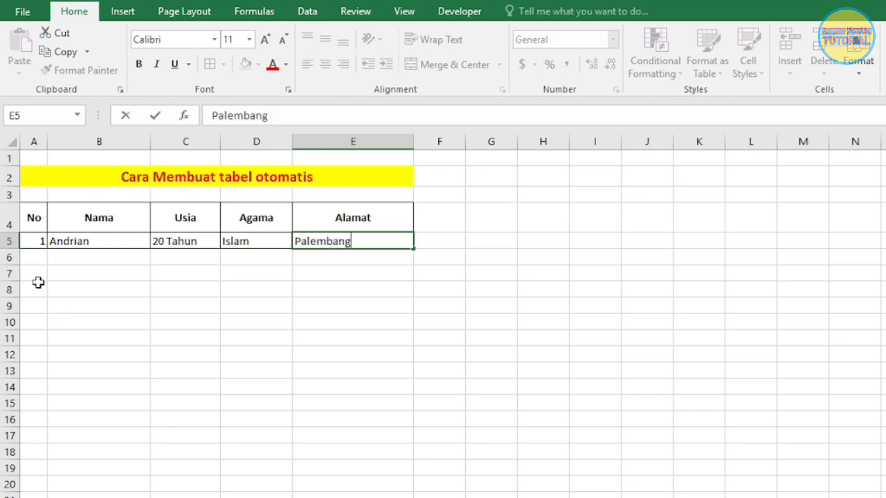
Begin the second record in row 6 with No 2, the person's name under Nama and 21 Tahun under Usia
left_click(36, 258)
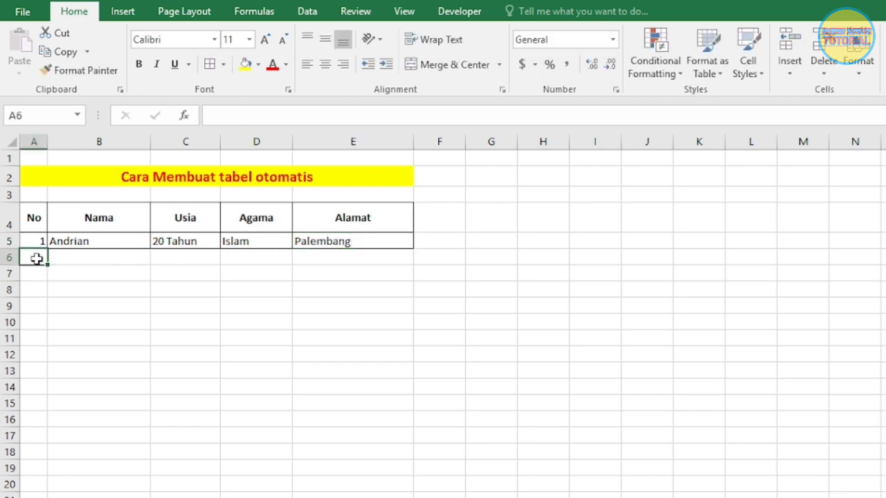
type("2")
key("Tab")
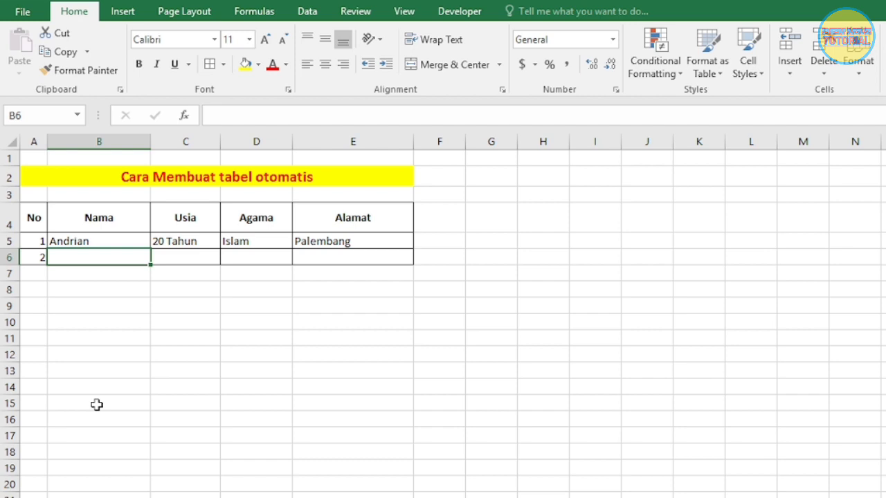
type("Desi")
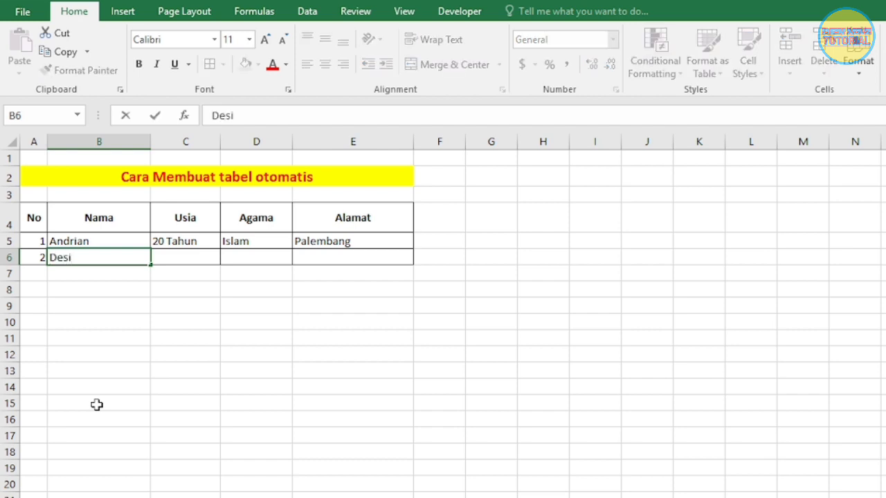
key("Tab")
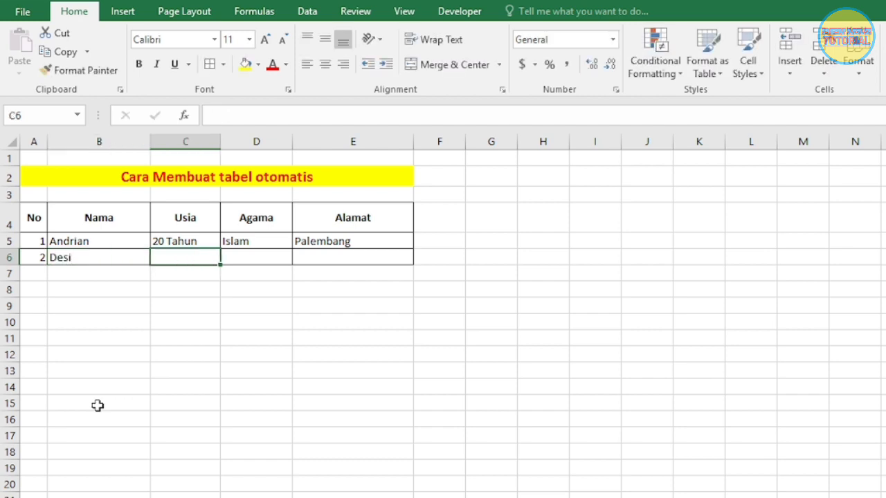
type("21")
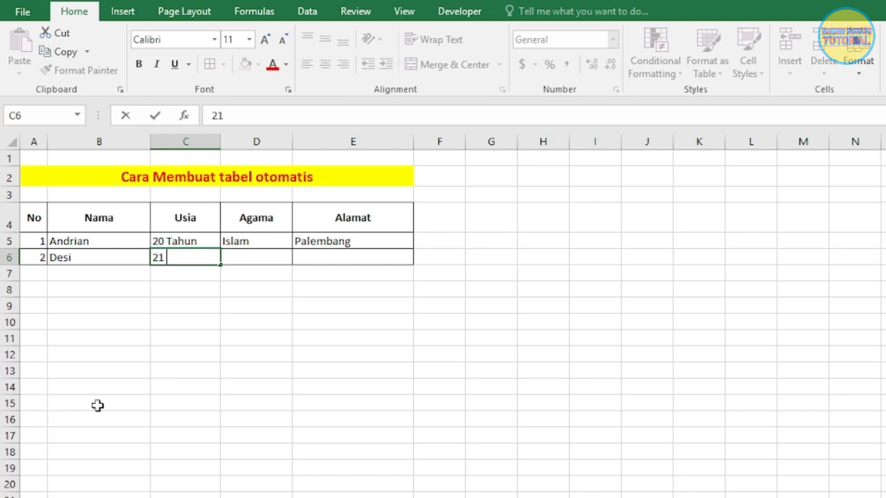
type(" Tahun")
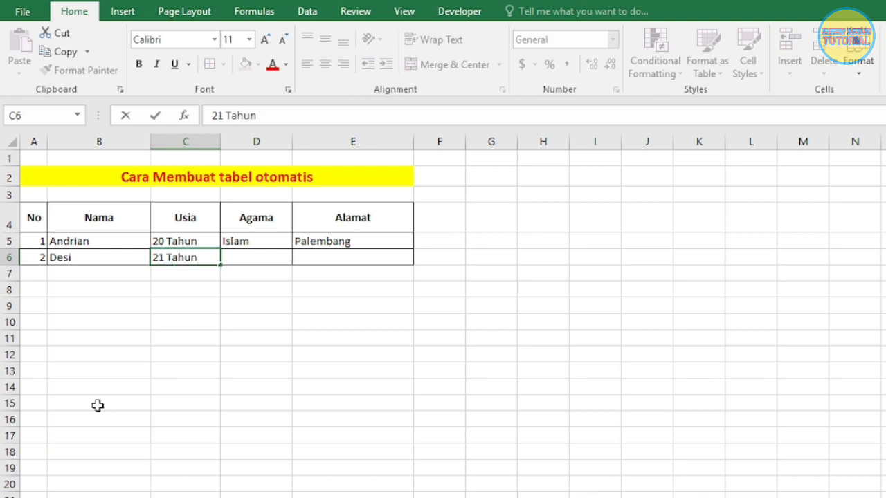
Complete the record in row 6 with Islam under Agama and the person's address under Alamat
key("Tab")
type("Islam")
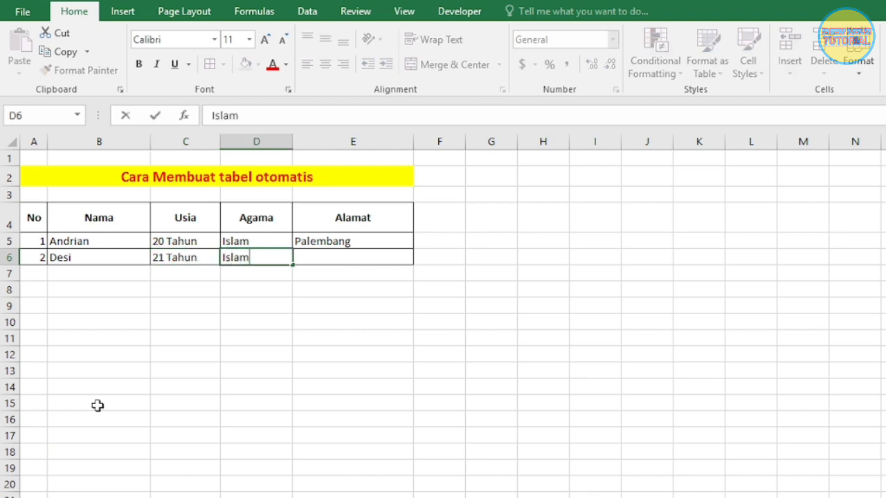
key("Tab")
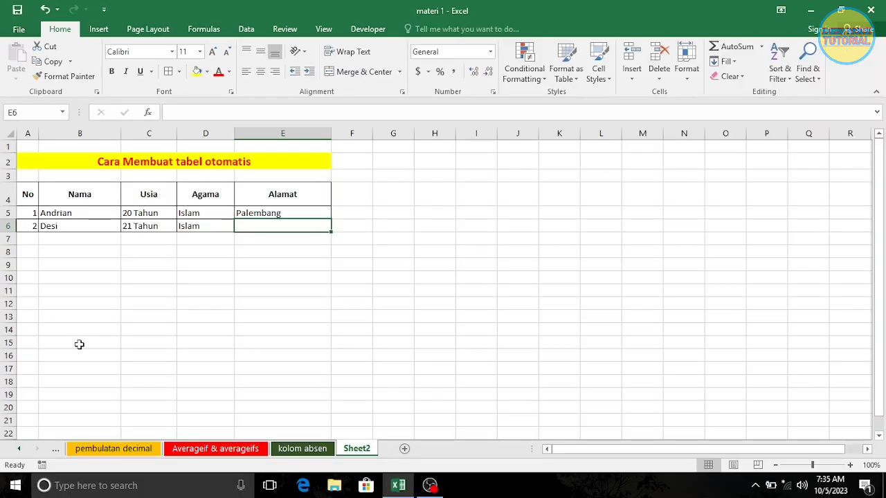
type("Malang")
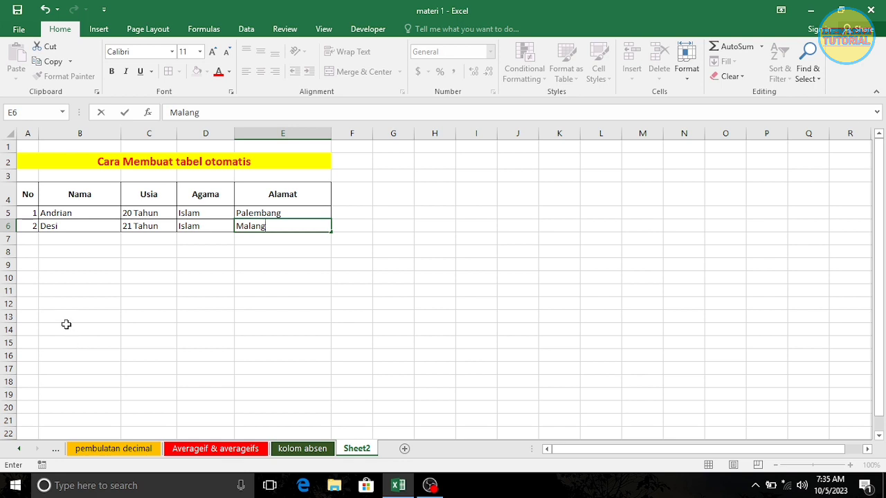
Begin a separate record in row 12 with No 8, the person's name under Nama and 19 Tahun under Usia
left_click(34, 303)
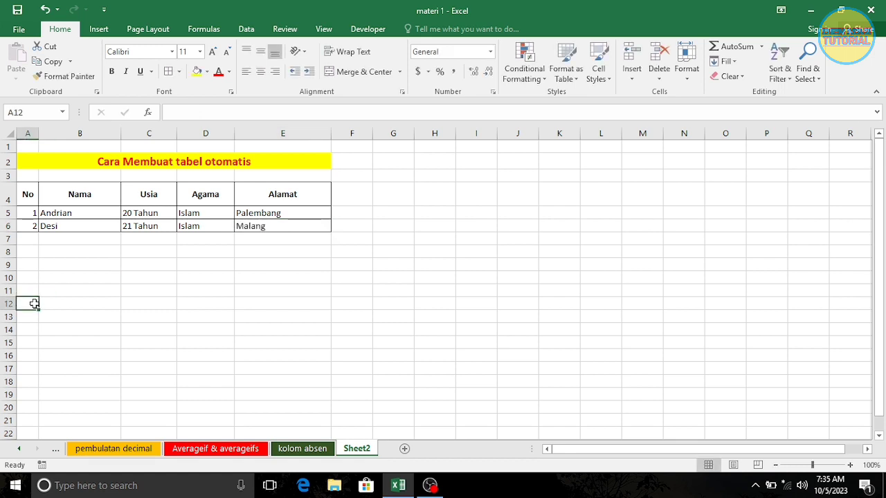
type("8")
key("Tab")
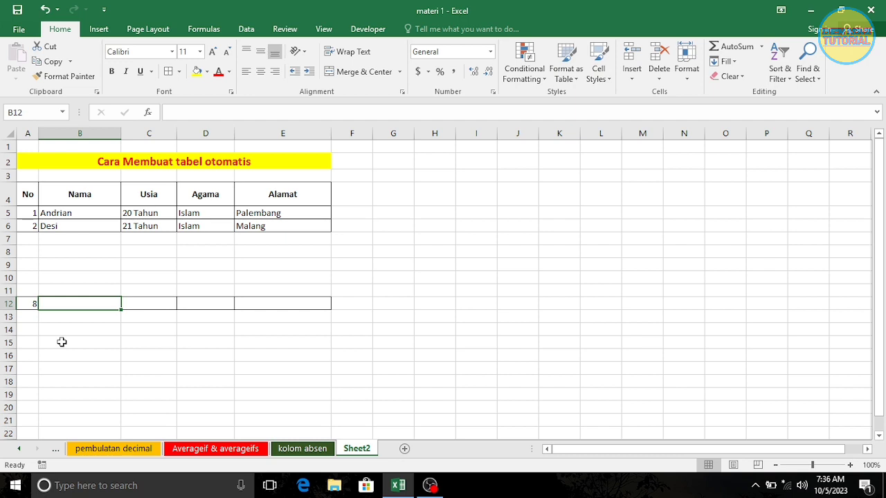
type("E")
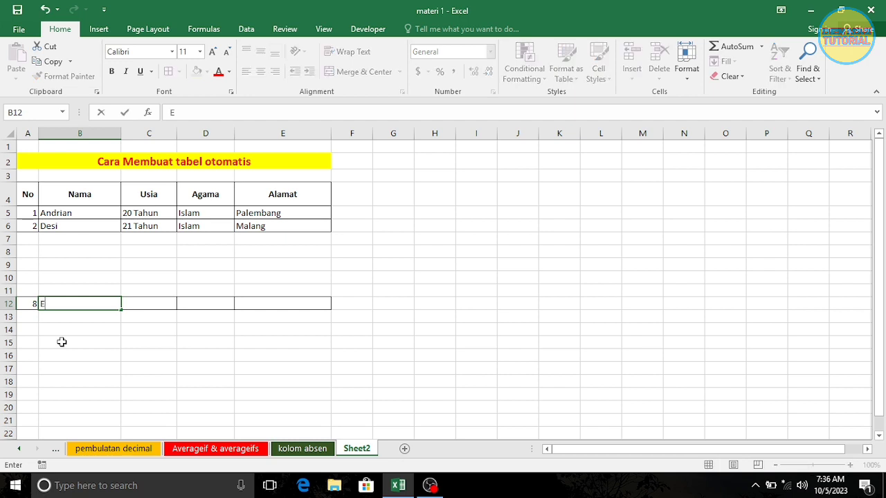
type("vi")
key("Tab")
type("19 Tahun")
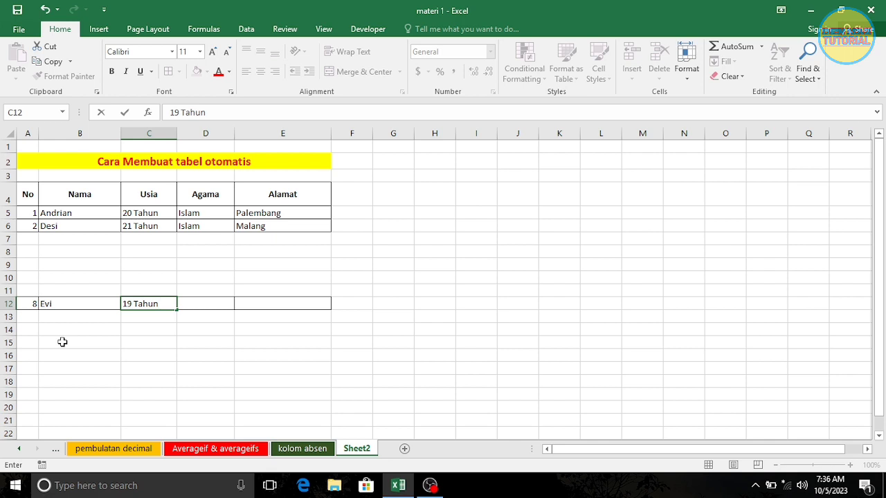
Complete the record in row 12 with Islam under Agama and the person's address under Alamat
key("Tab")
type("Islam")
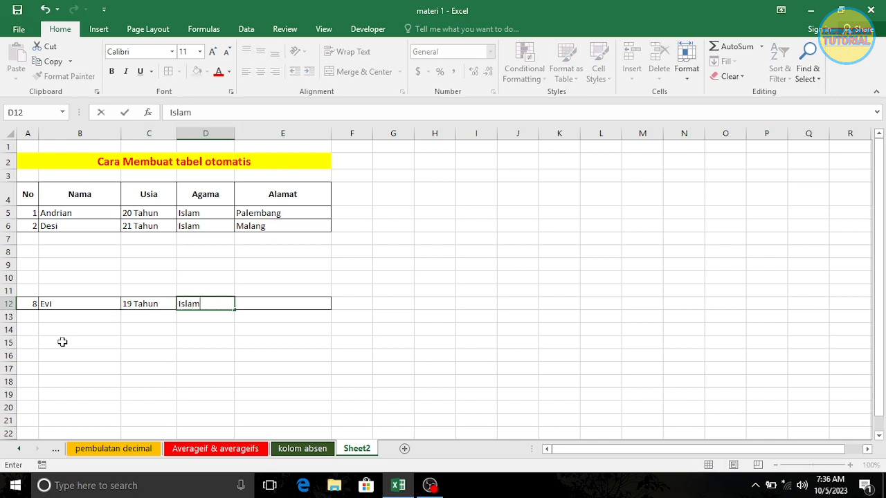
key("Tab")
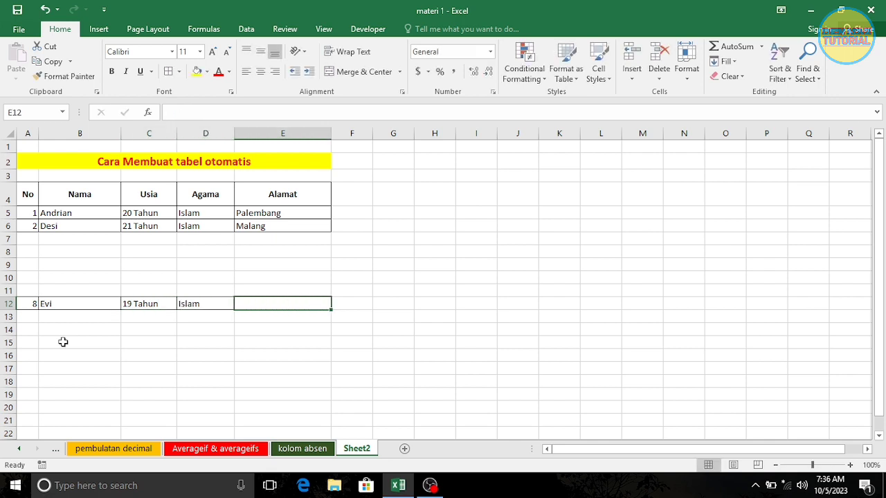
type("Bali")
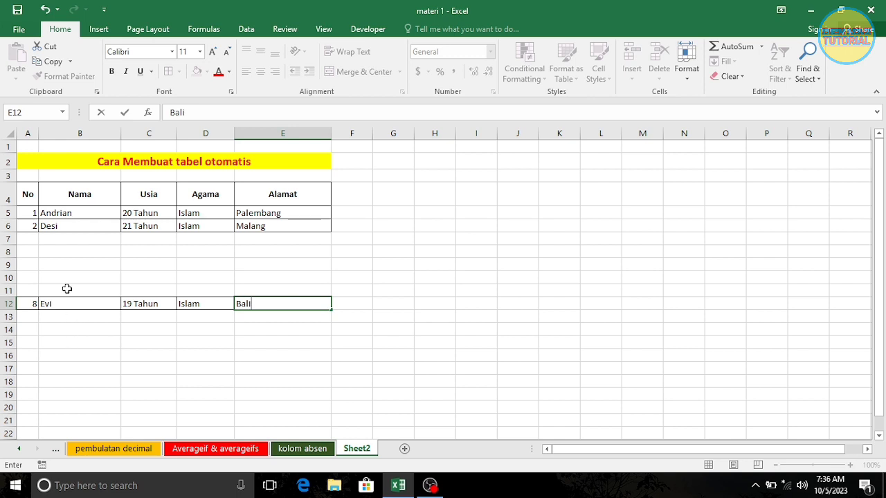
left_click(425, 378)
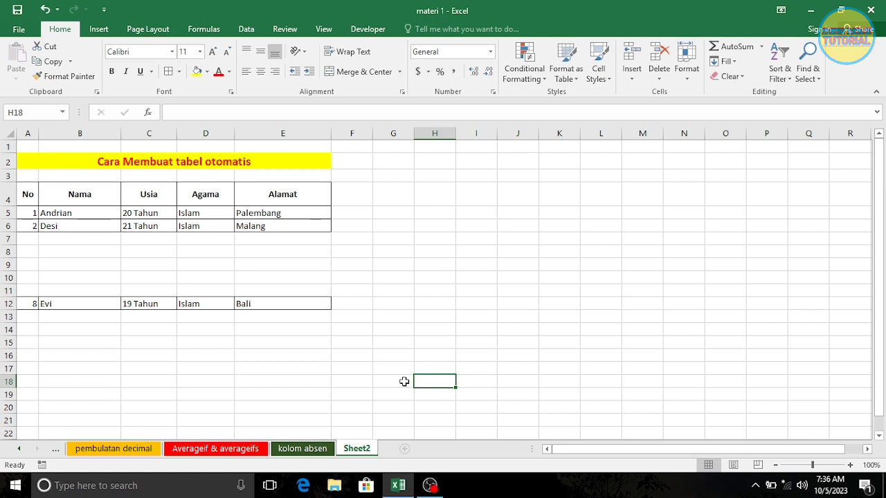
Delete the row 12 record cell by cell, from Alamat back to No
left_click(263, 303)
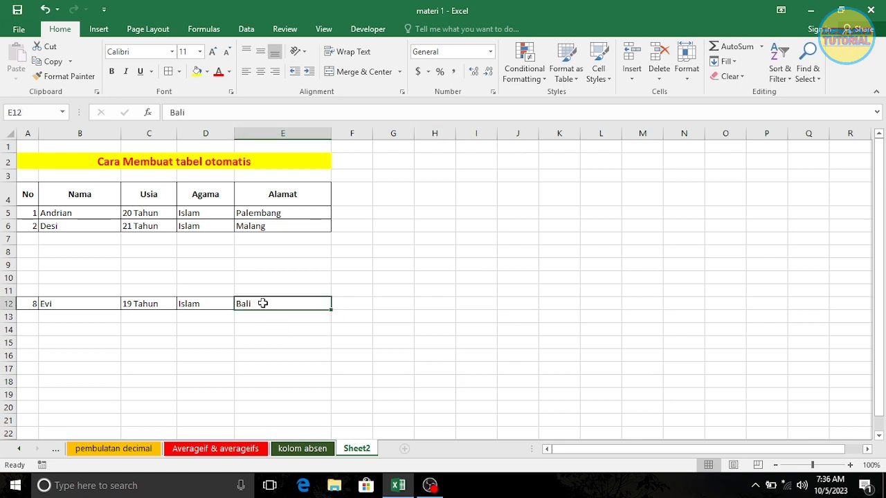
key("Delete")
left_click(198, 303)
key("Delete")
left_click(168, 308)
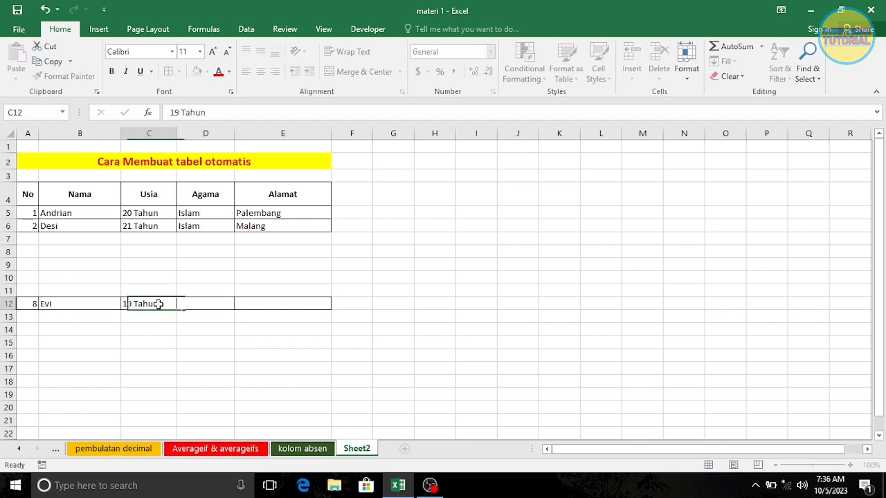
key("Delete")
left_click(105, 305)
key("Delete")
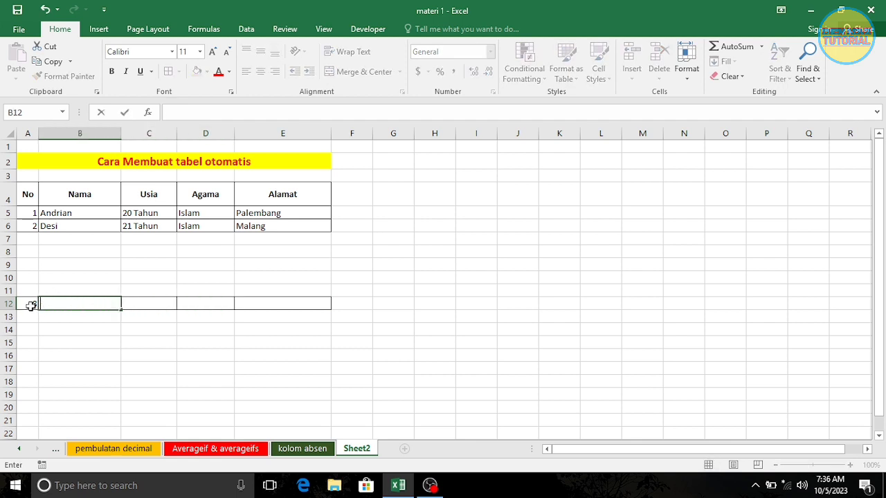
left_click(34, 303)
key("Delete")
left_click(394, 355)
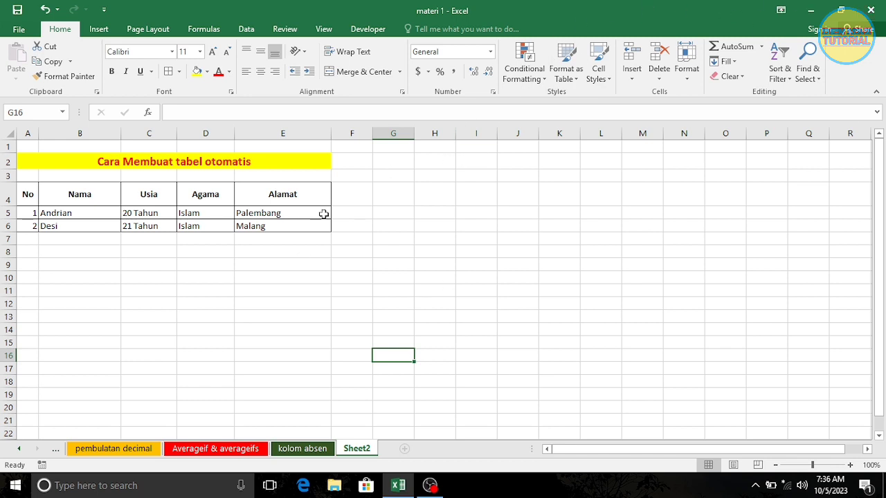
Clear the contents of the whole second record in A6:E6 at once
left_click_drag(24, 225, 247, 229)
right_click(256, 229)
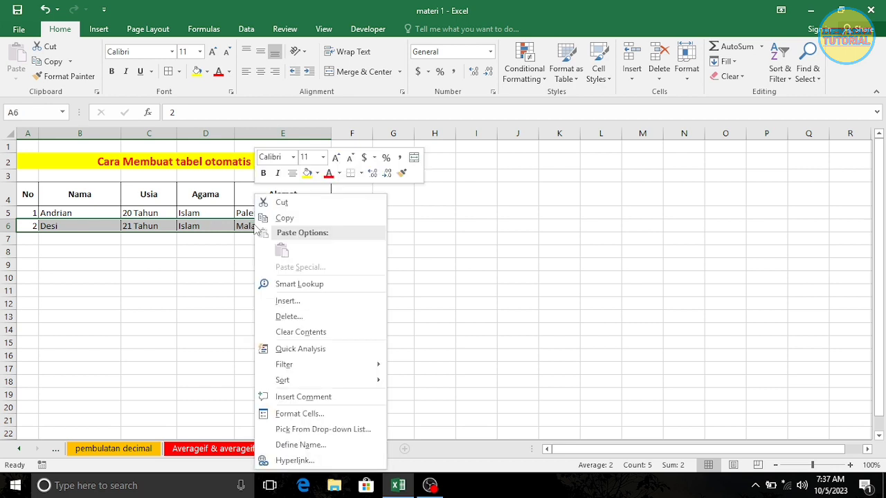
left_click(301, 332)
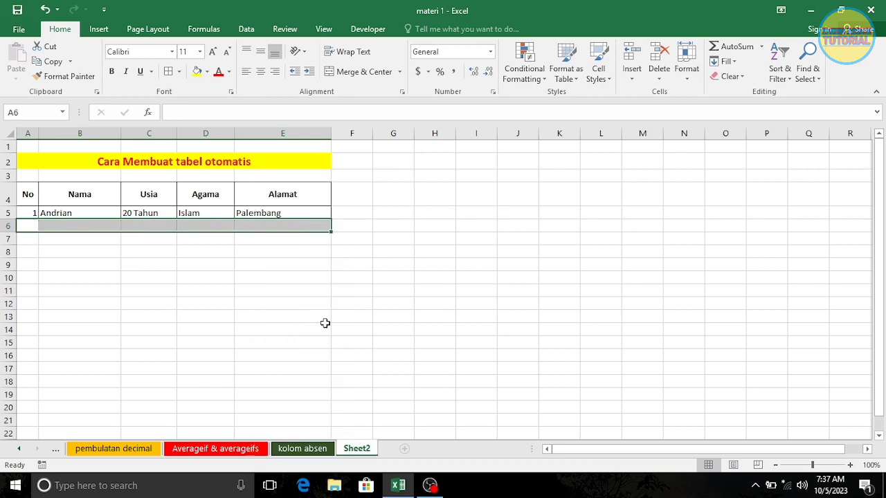
left_click(481, 276)
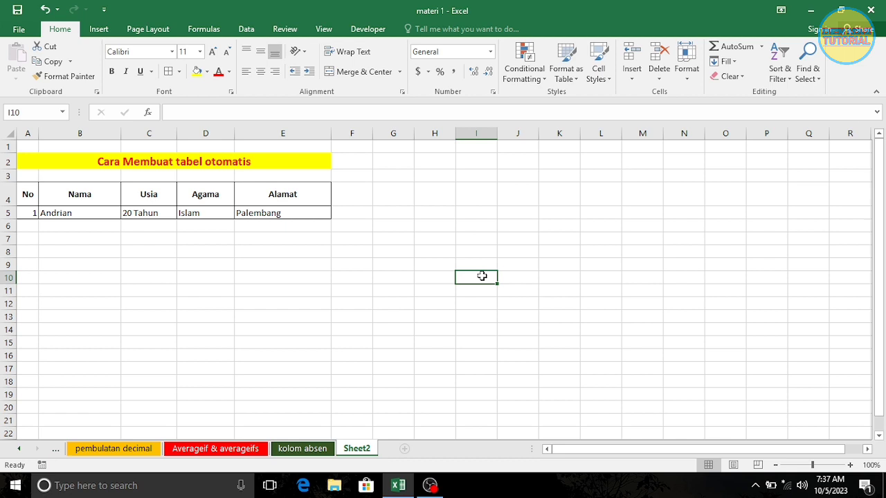